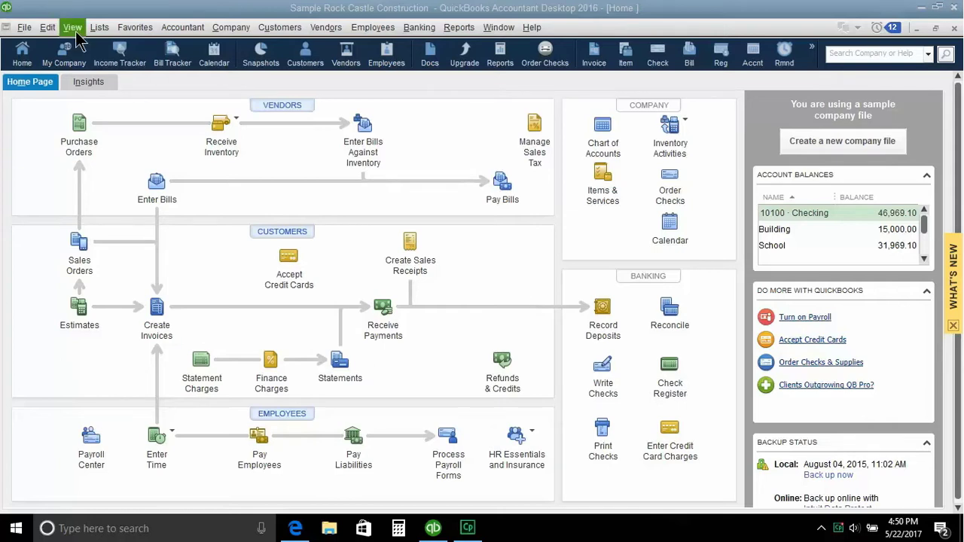
# Open the Vendor Center from the home page's Vendors section.
pyautogui.click(100, 29)
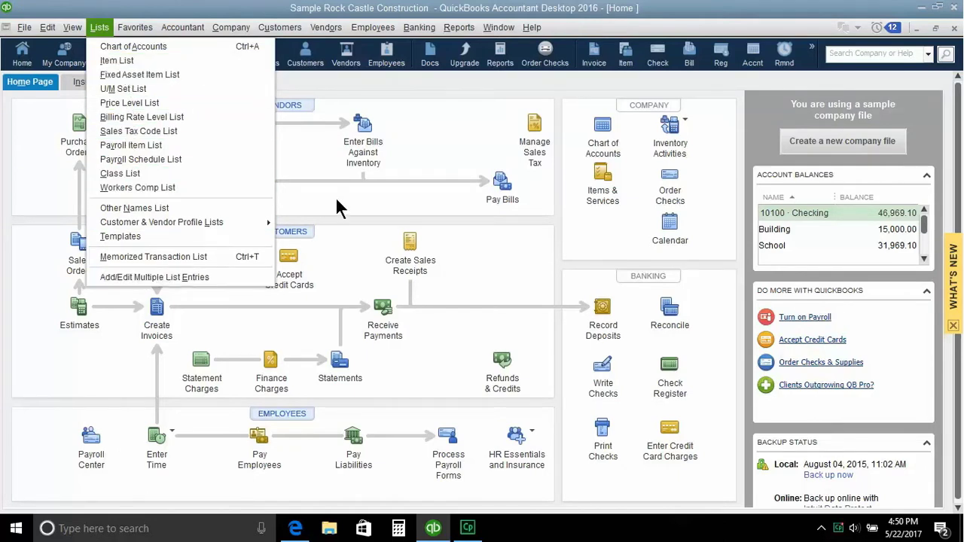
pyautogui.click(316, 173)
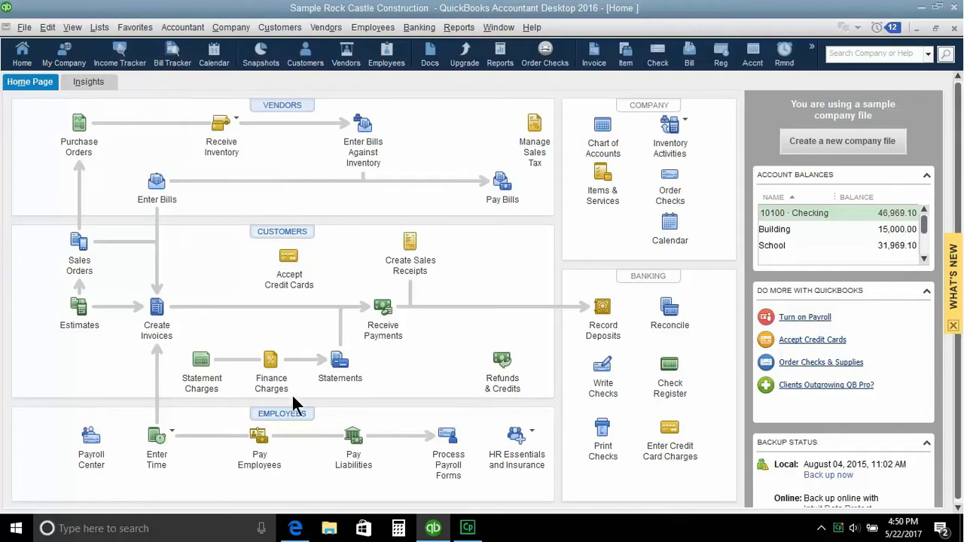
pyautogui.click(271, 109)
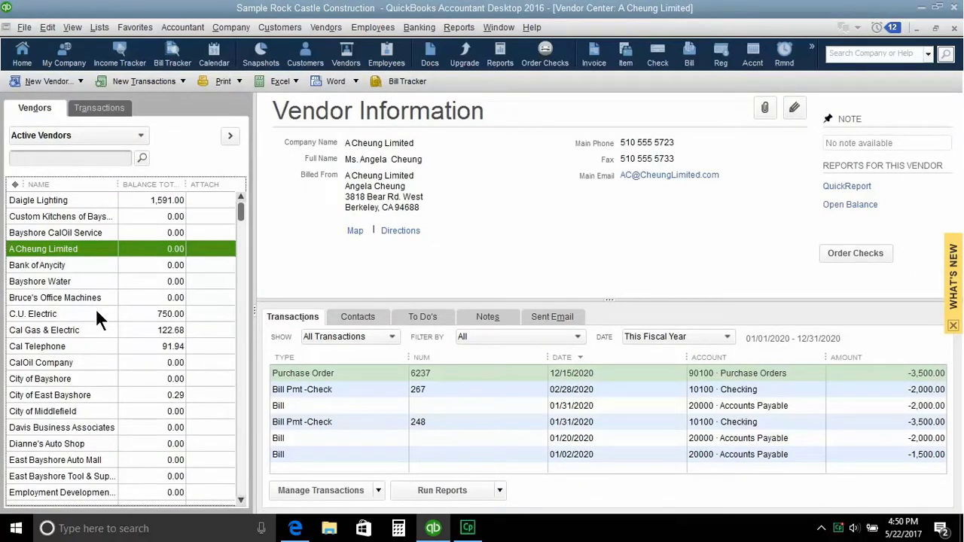
# Open a blank new vendor form, review its address, payment, account and additional info pages, and cancel it.
pyautogui.click(44, 83)
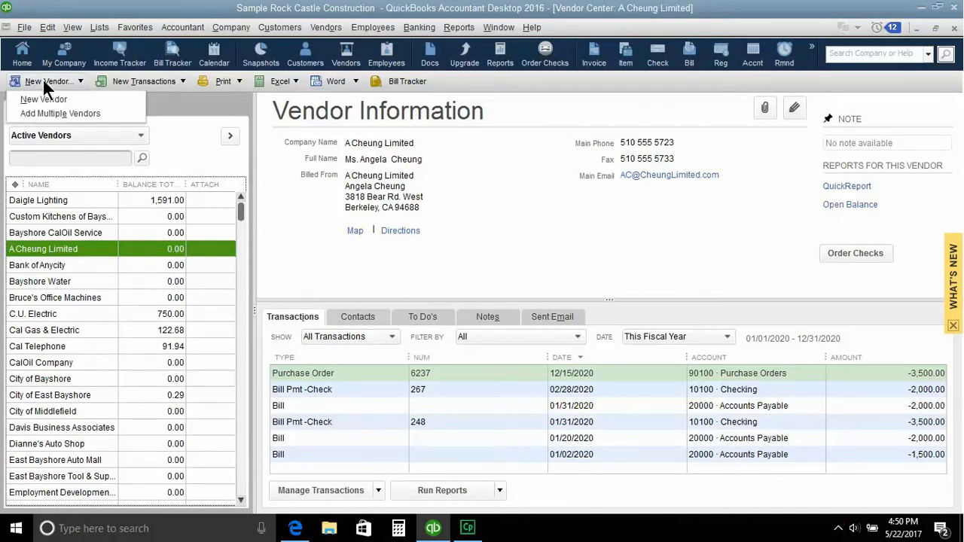
pyautogui.click(43, 99)
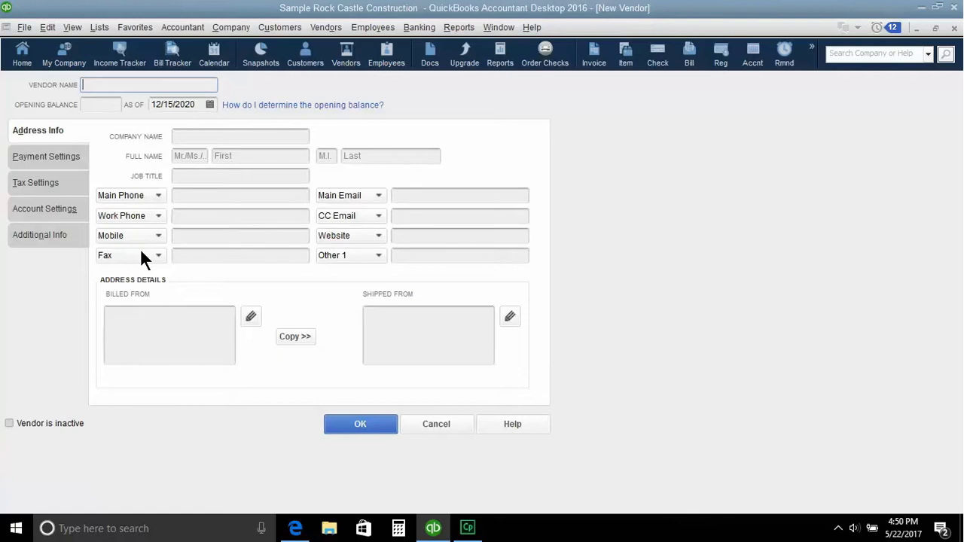
pyautogui.click(41, 161)
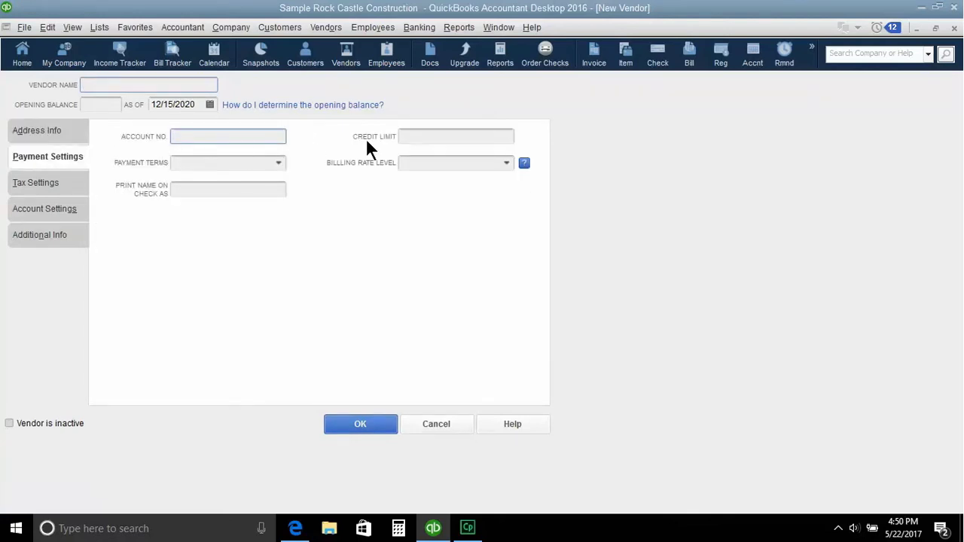
pyautogui.click(52, 205)
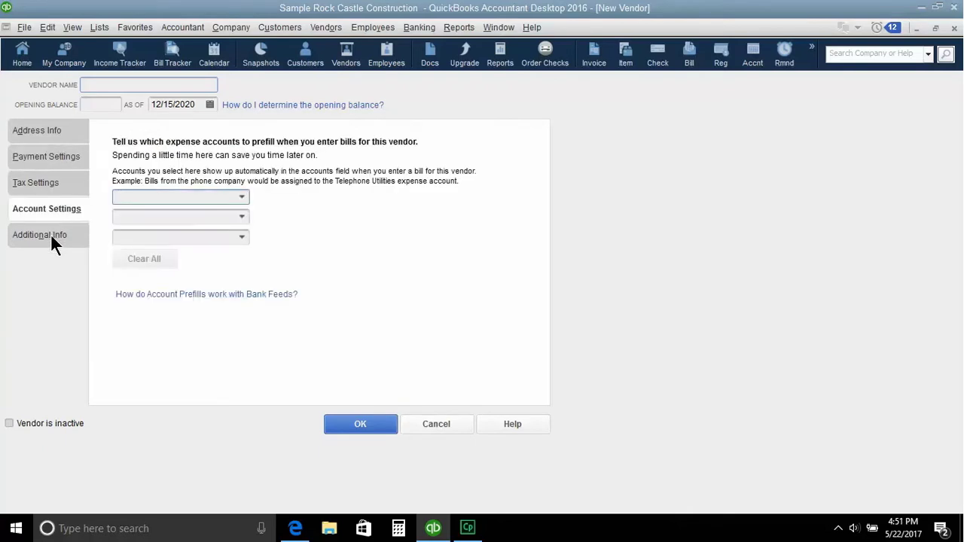
pyautogui.click(52, 234)
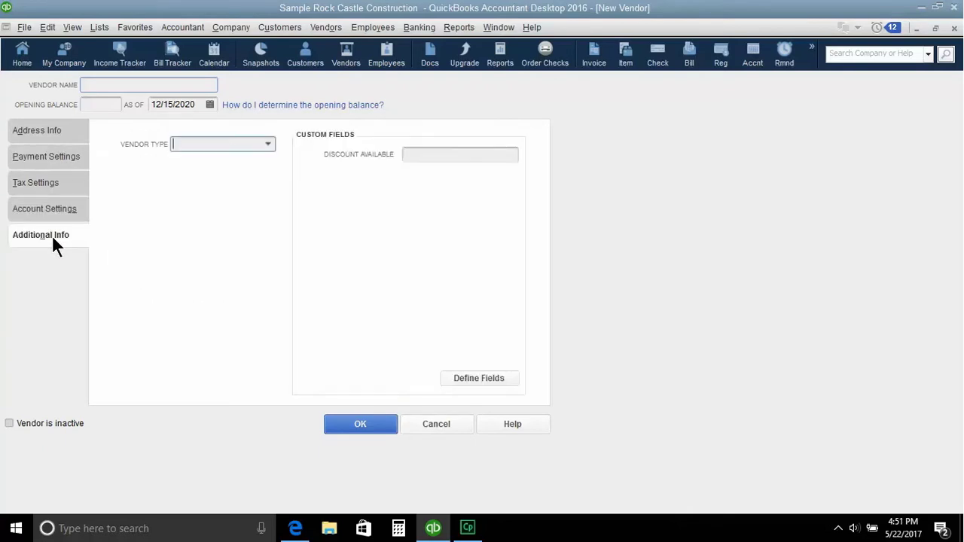
pyautogui.click(56, 131)
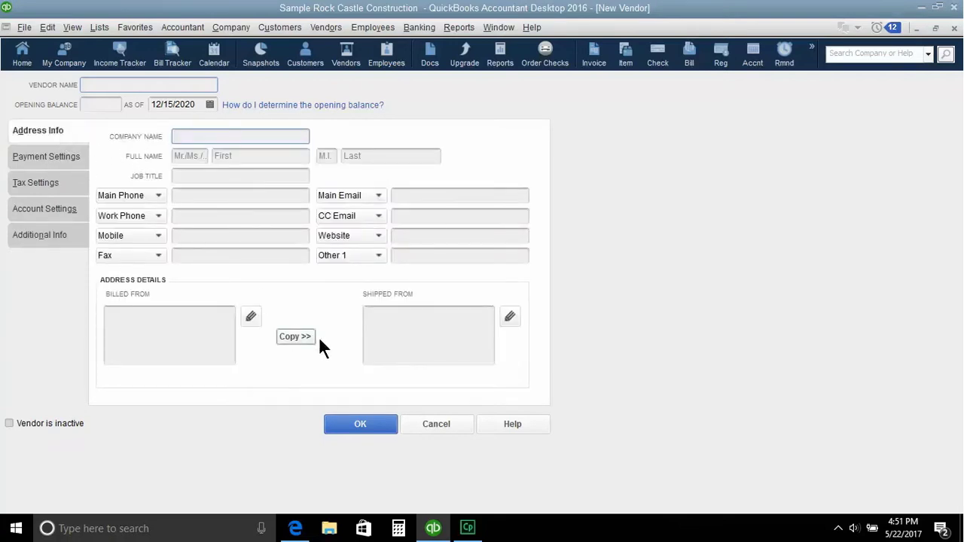
pyautogui.click(445, 423)
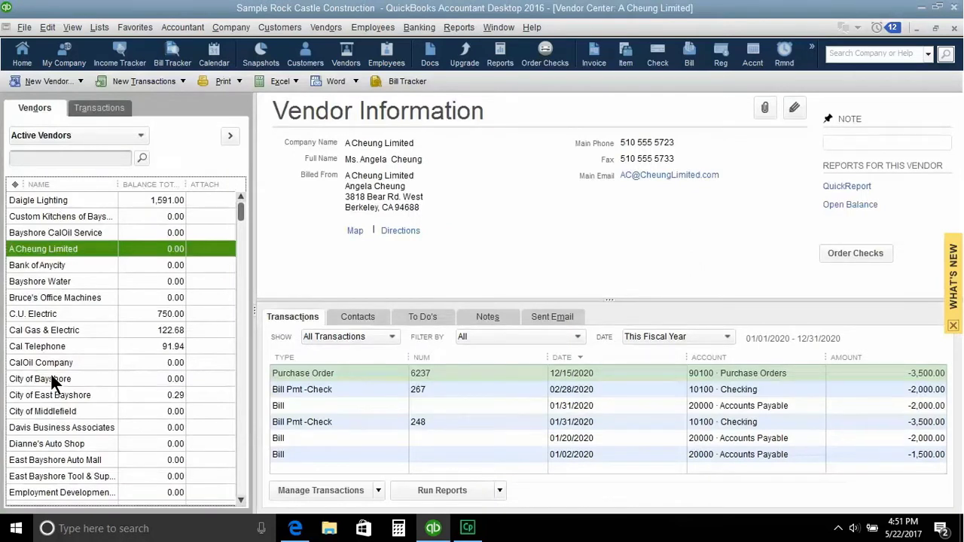
# Show the Cal Telephone vendor's details and sort the vendor list by name in descending and back in ascending order.
pyautogui.click(47, 345)
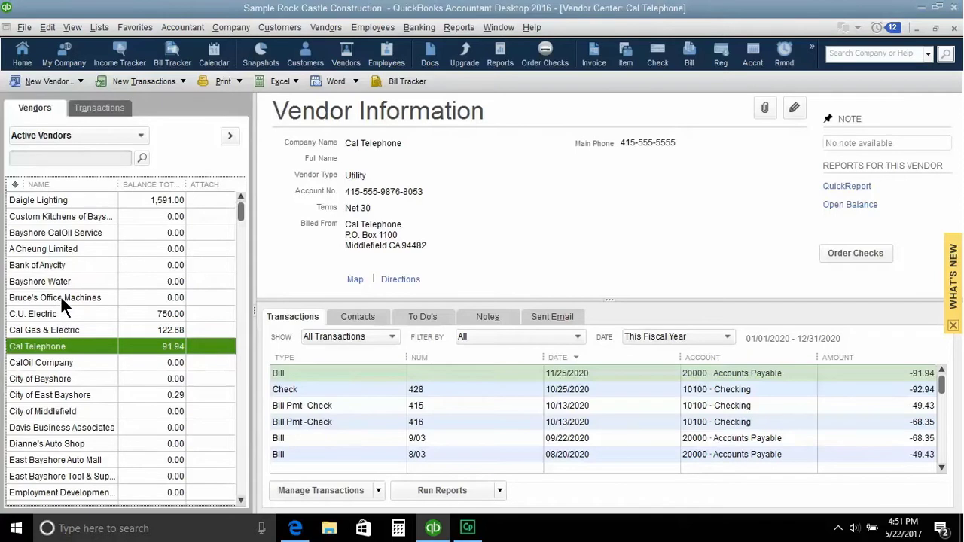
pyautogui.click(52, 186)
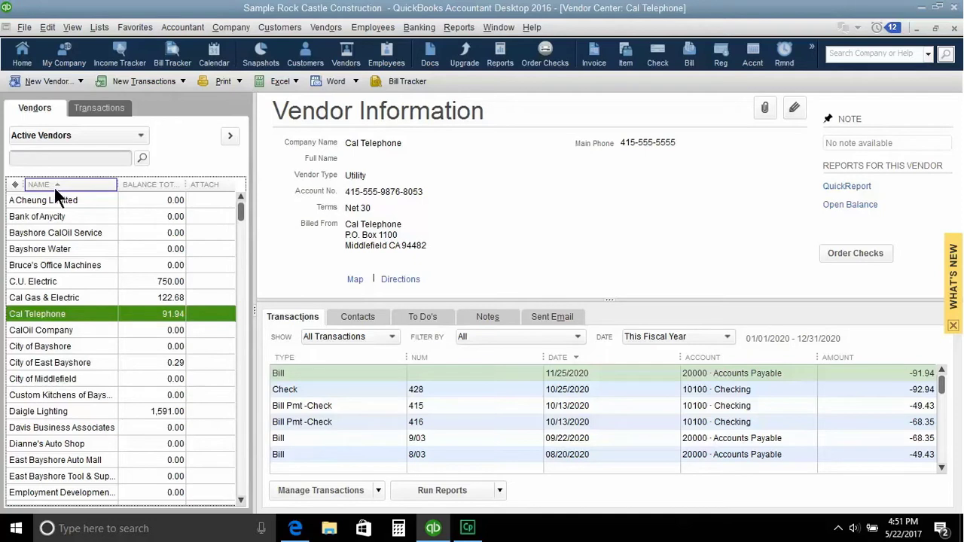
pyautogui.click(57, 186)
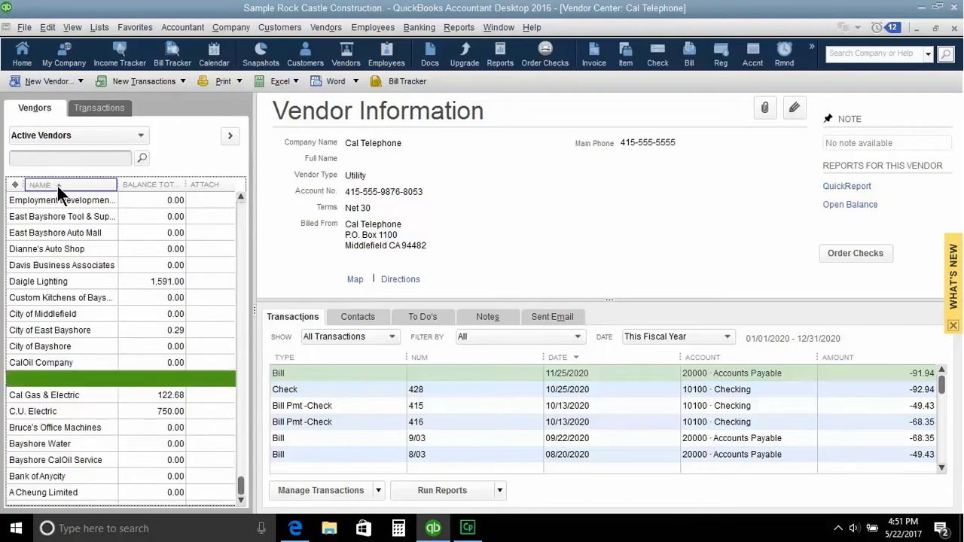
pyautogui.scroll(11, 99, 218)
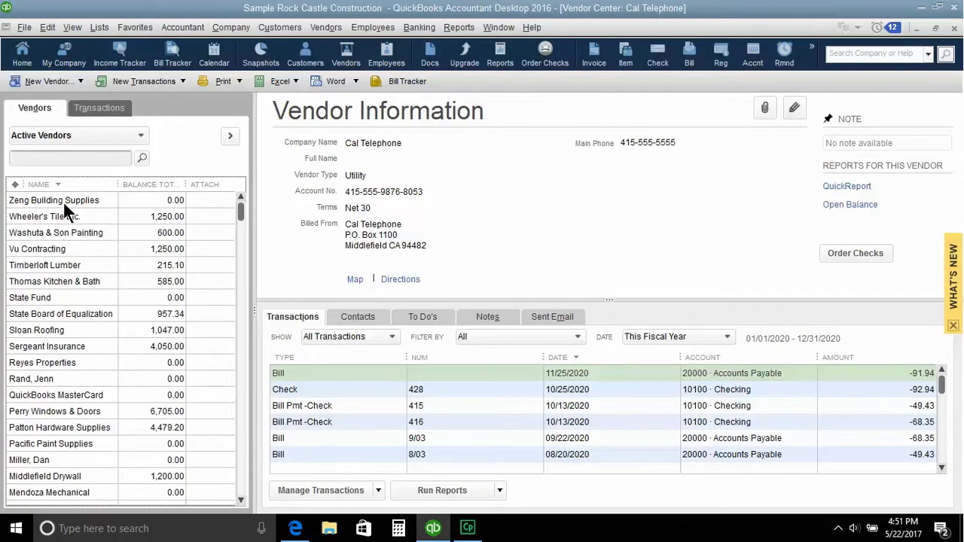
pyautogui.click(74, 183)
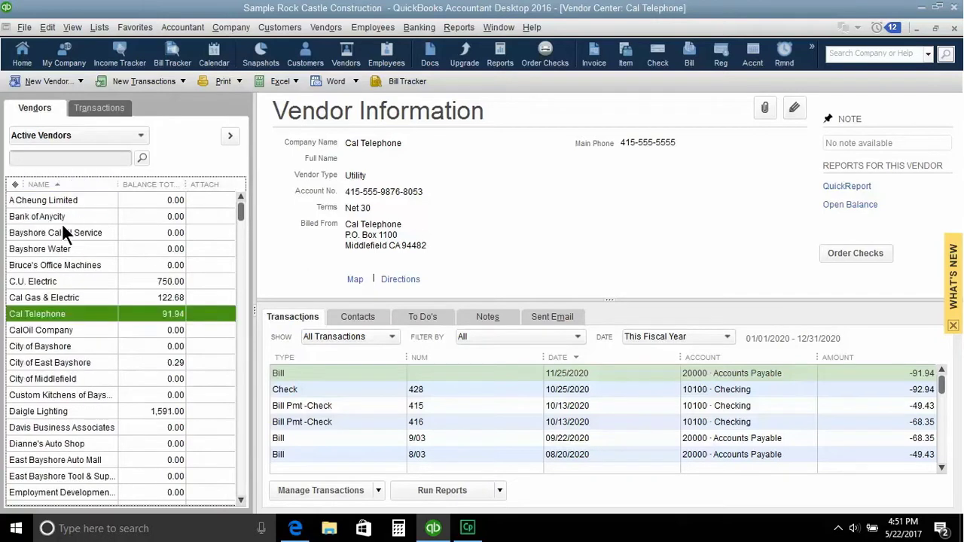
pyautogui.scroll(-9, 67, 234)
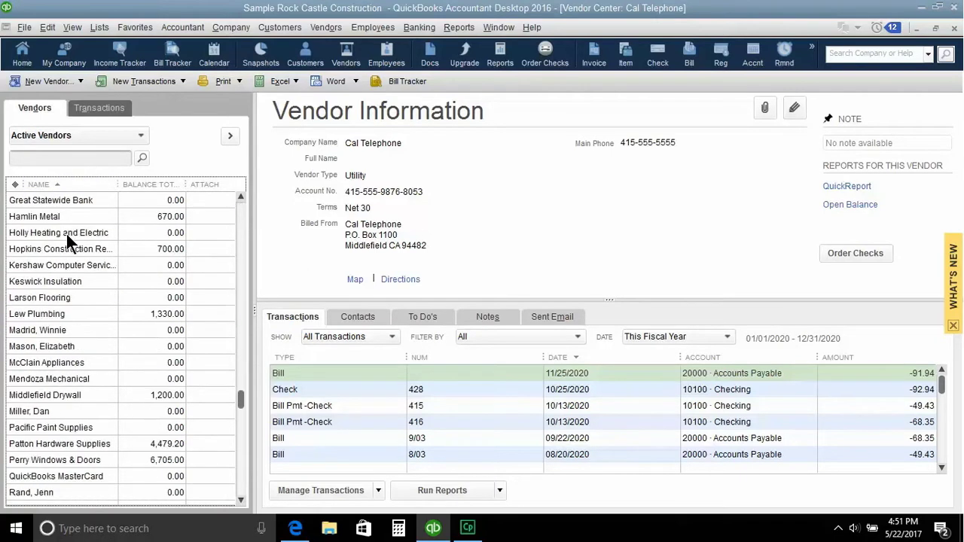
# Sort the vendor list by balance total in ascending order and look through the balances.
pyautogui.click(149, 184)
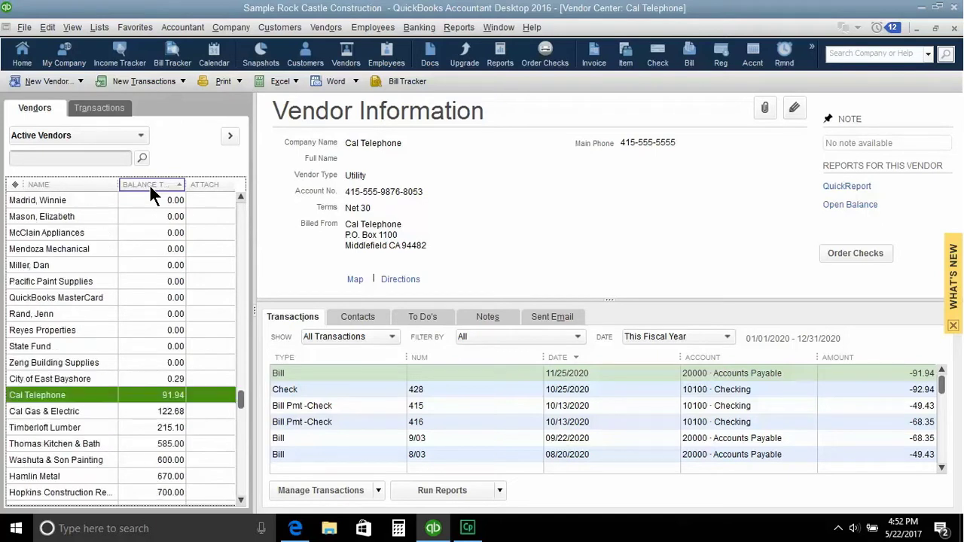
pyautogui.scroll(-2, 161, 337)
pyautogui.scroll(-3, 161, 336)
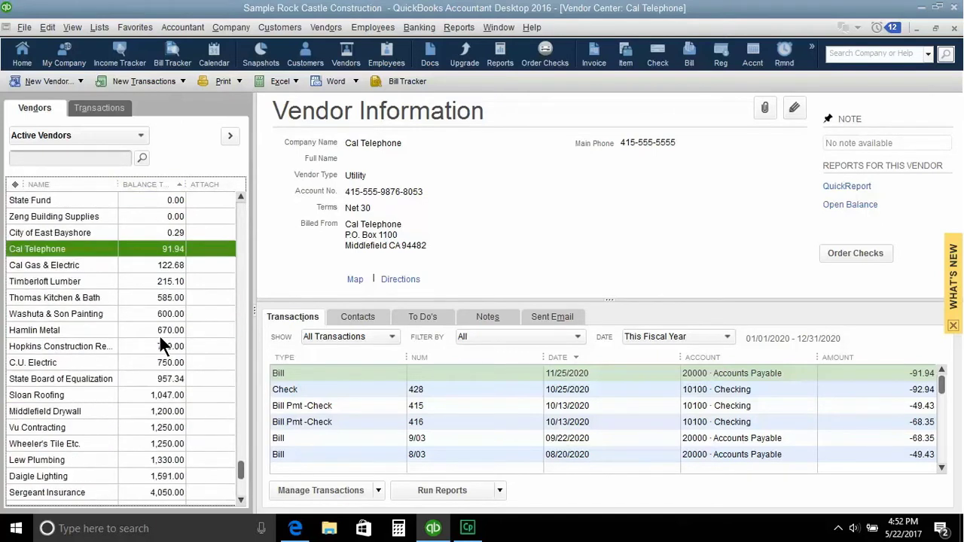
pyautogui.scroll(4, 161, 226)
pyautogui.scroll(3, 161, 229)
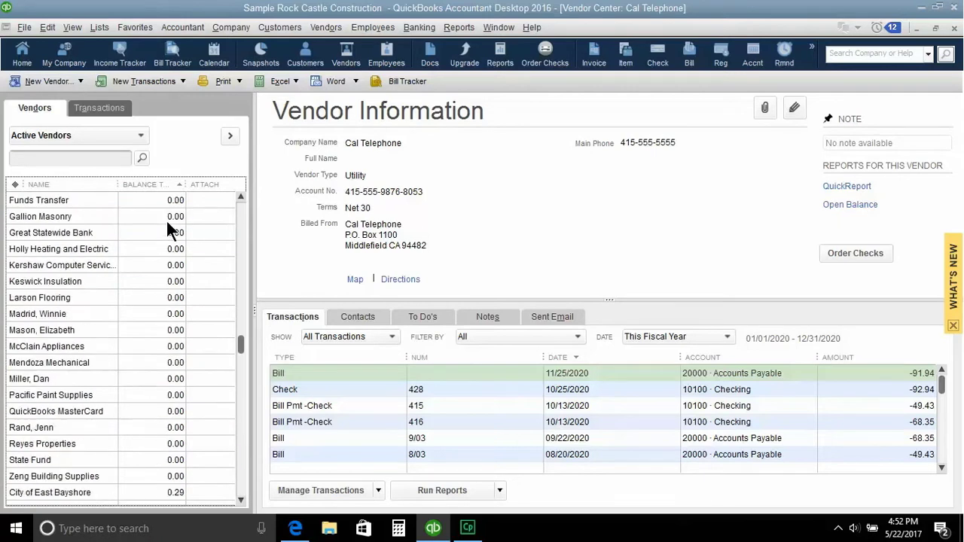
pyautogui.scroll(-6, 167, 205)
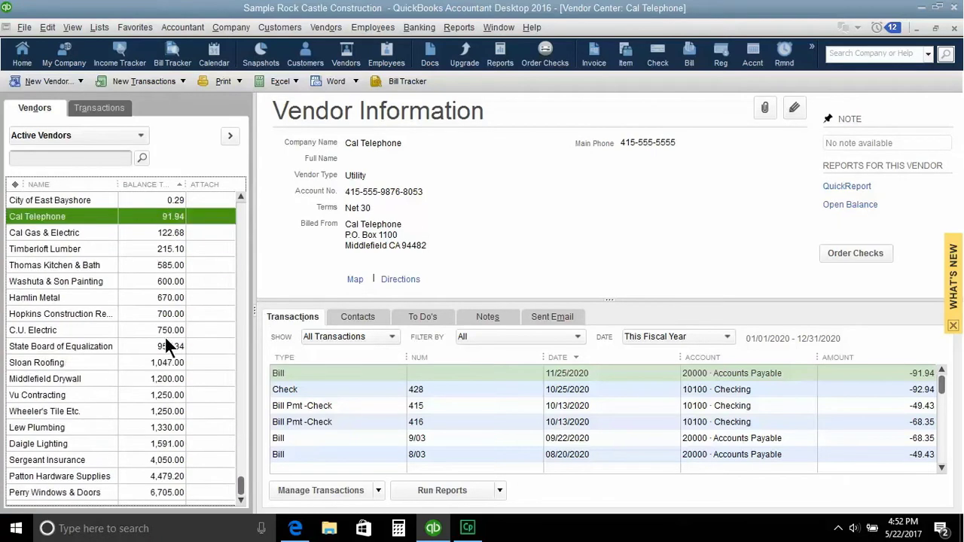
# Review the vendors from highest to lowest balance, and return the list to ascending name order.
pyautogui.click(150, 184)
pyautogui.scroll(6, 164, 212)
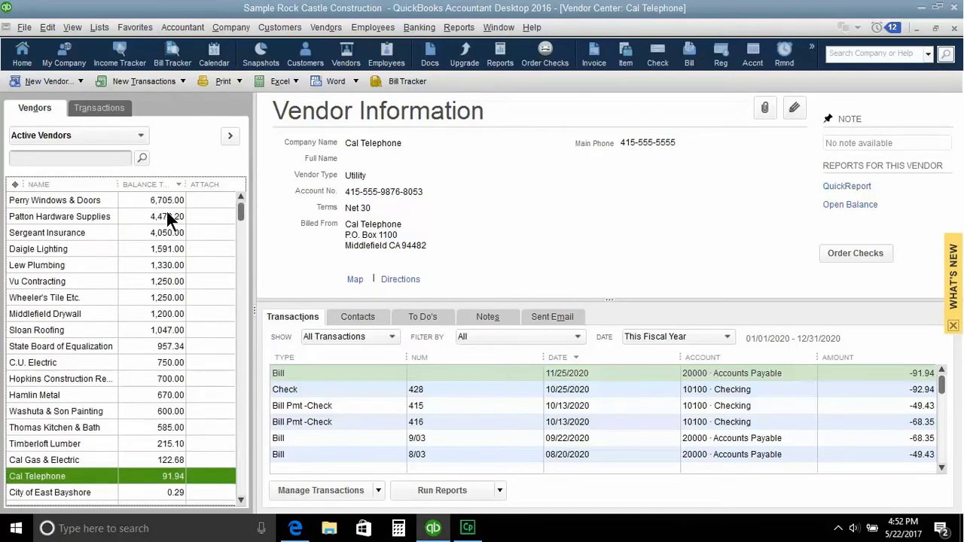
pyautogui.scroll(-6, 167, 214)
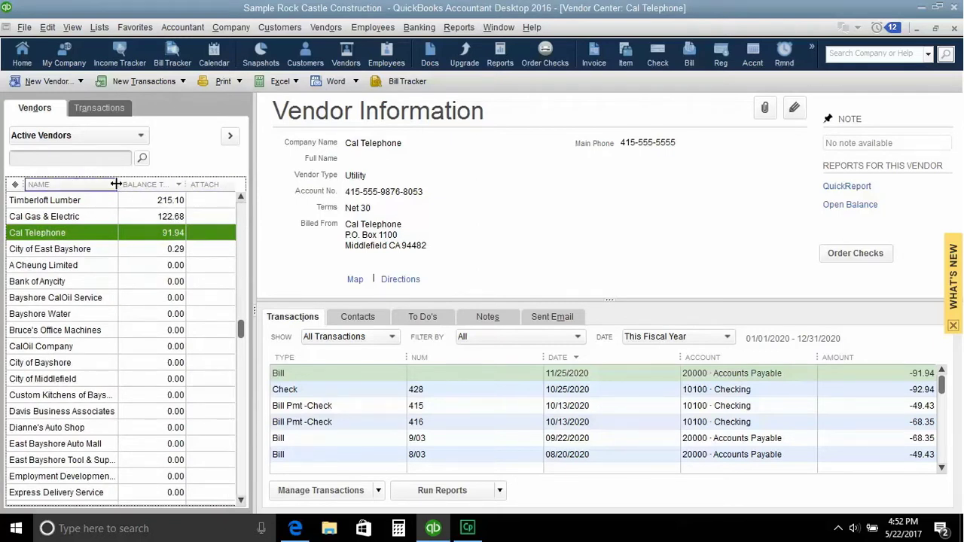
pyautogui.click(68, 181)
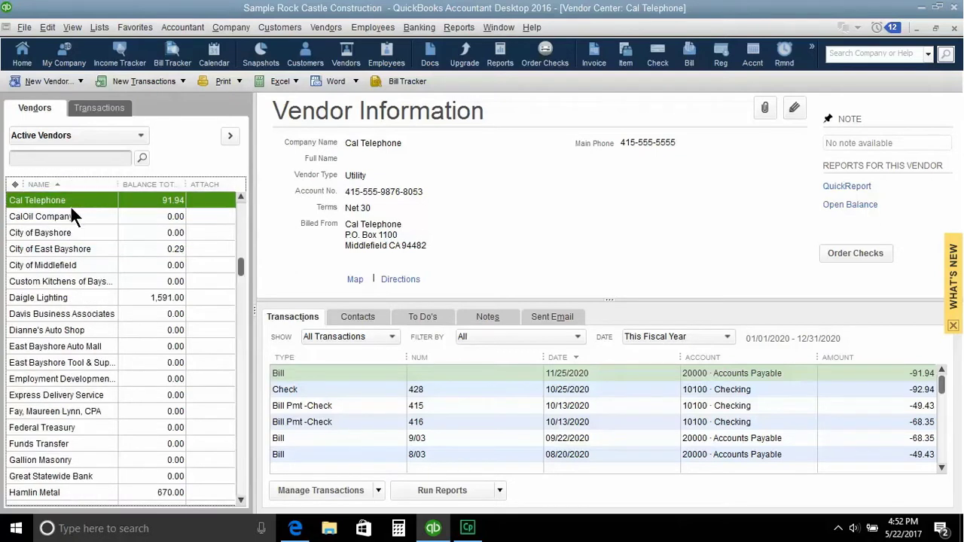
pyautogui.scroll(3, 70, 211)
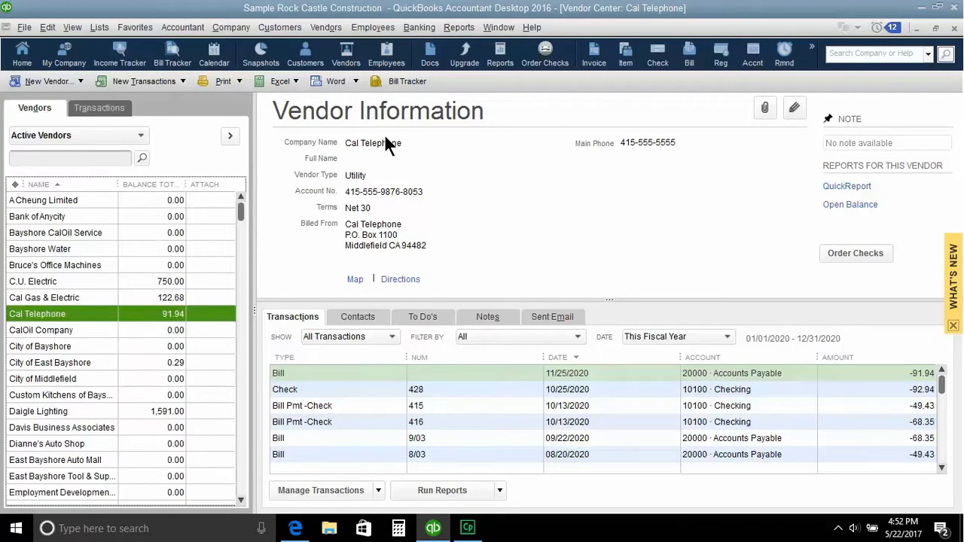
# Customize the vendor list's columns by adding Account No. and placing it directly after Name.
pyautogui.rightClick(151, 187)
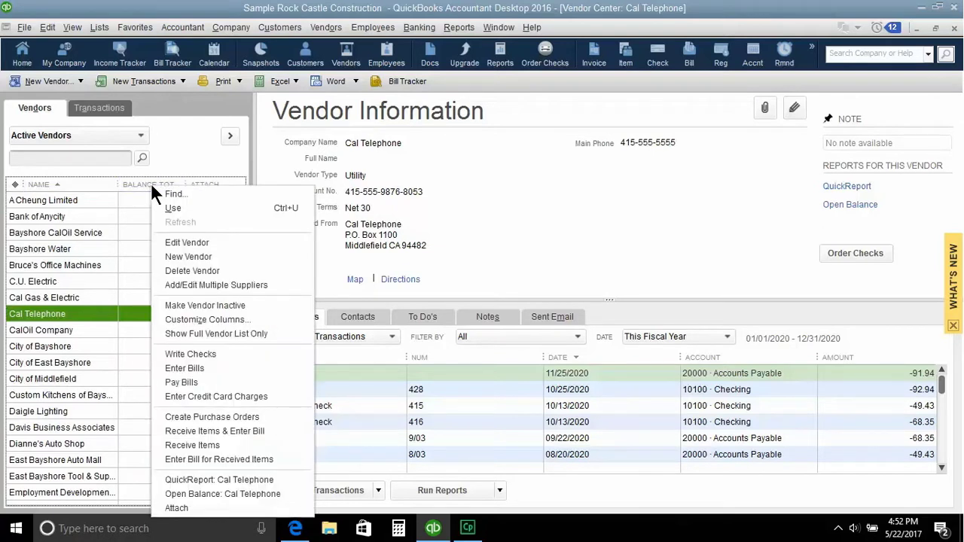
pyautogui.click(184, 321)
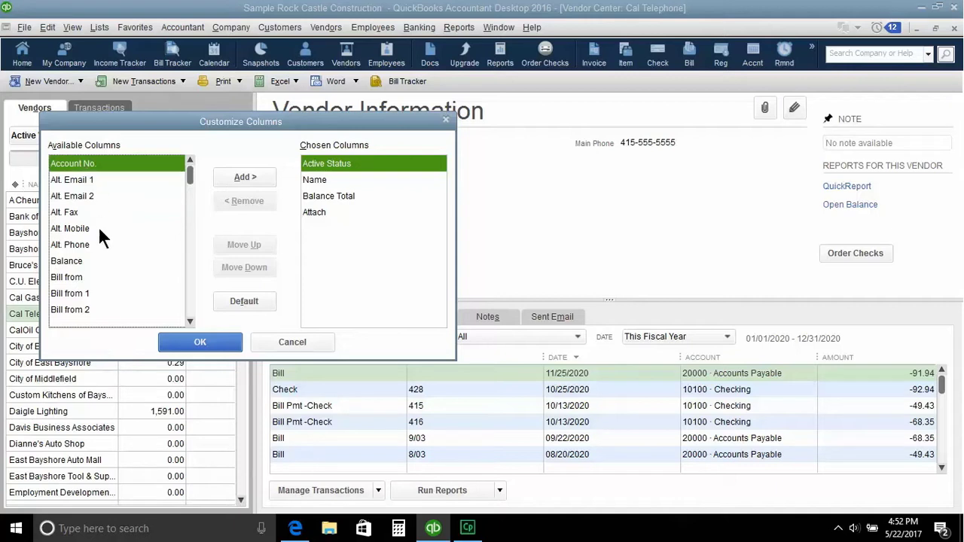
pyautogui.scroll(-6, 100, 241)
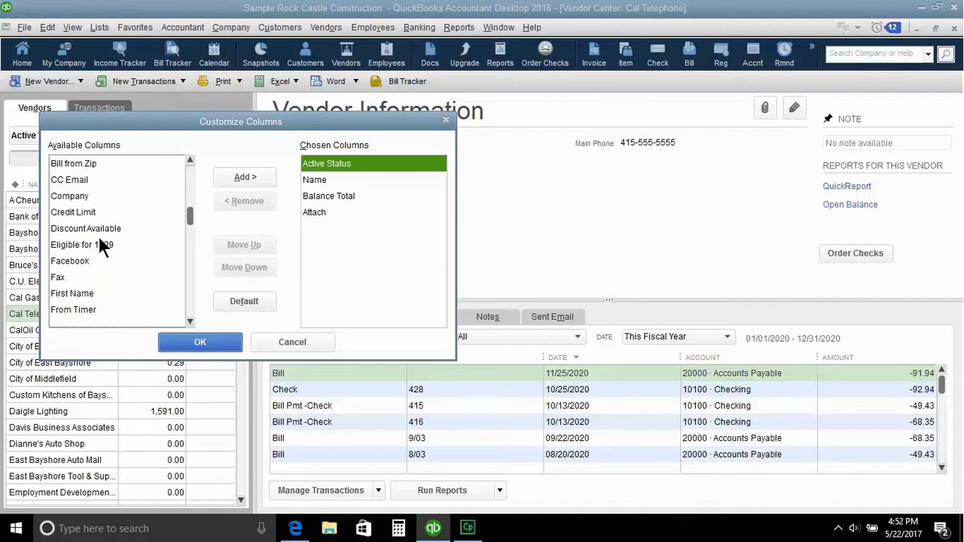
pyautogui.scroll(-4, 100, 240)
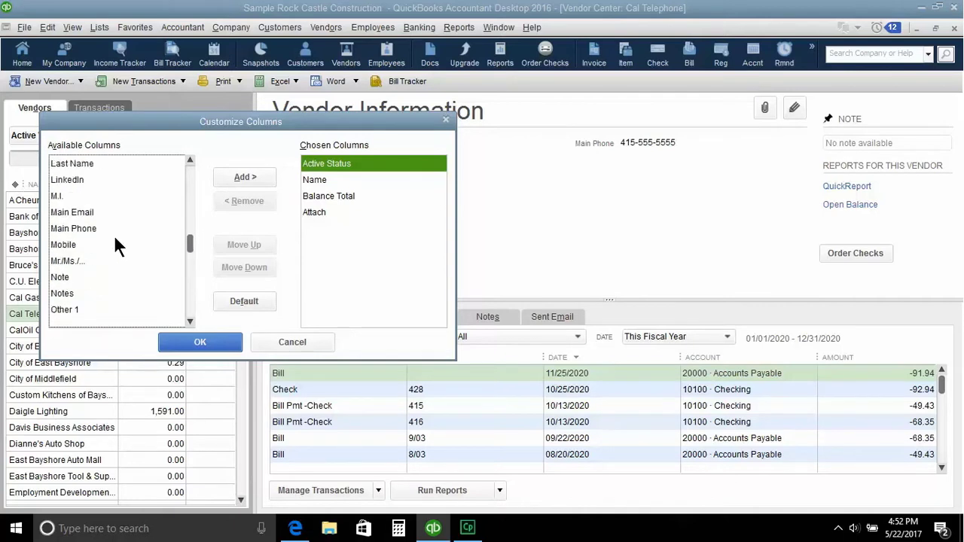
pyautogui.scroll(5, 113, 246)
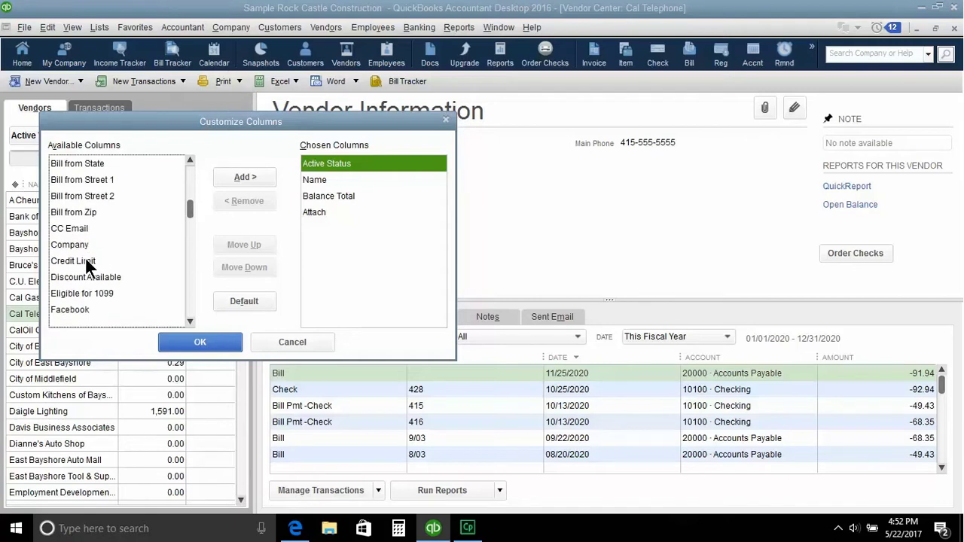
pyautogui.scroll(5, 89, 255)
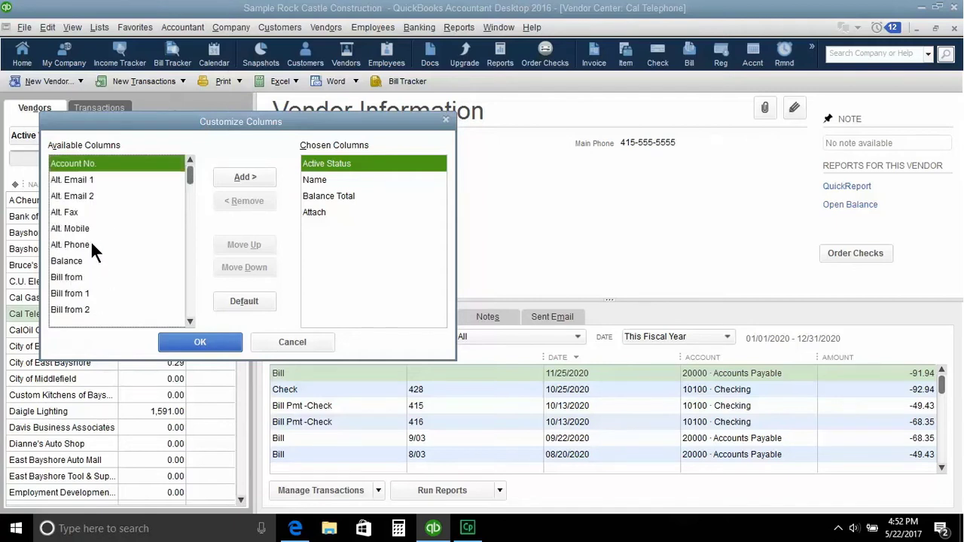
pyautogui.click(252, 176)
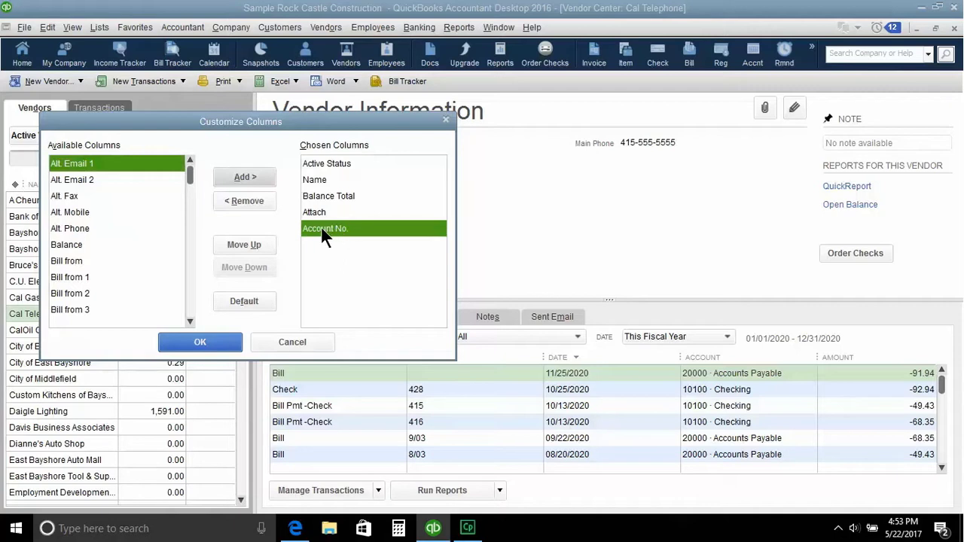
pyautogui.doubleClick(245, 243)
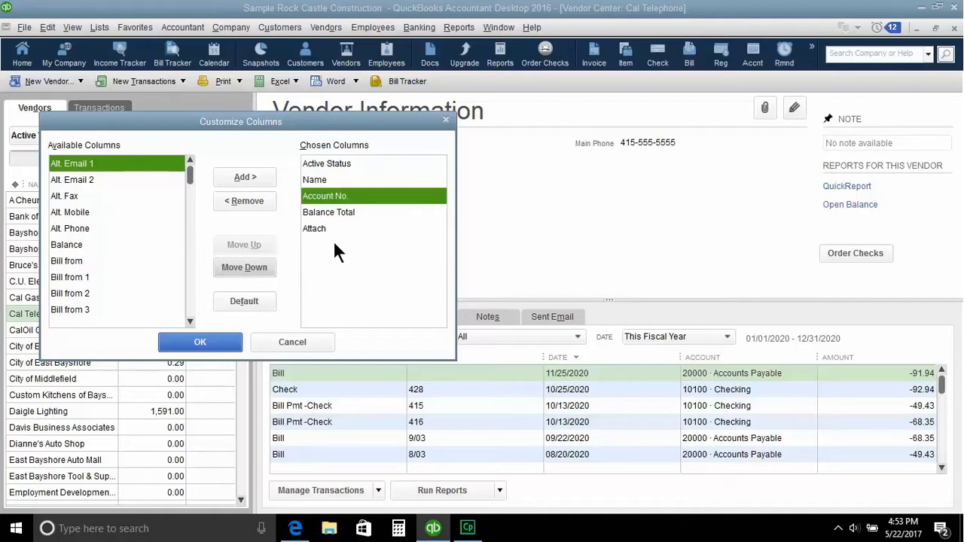
pyautogui.click(318, 197)
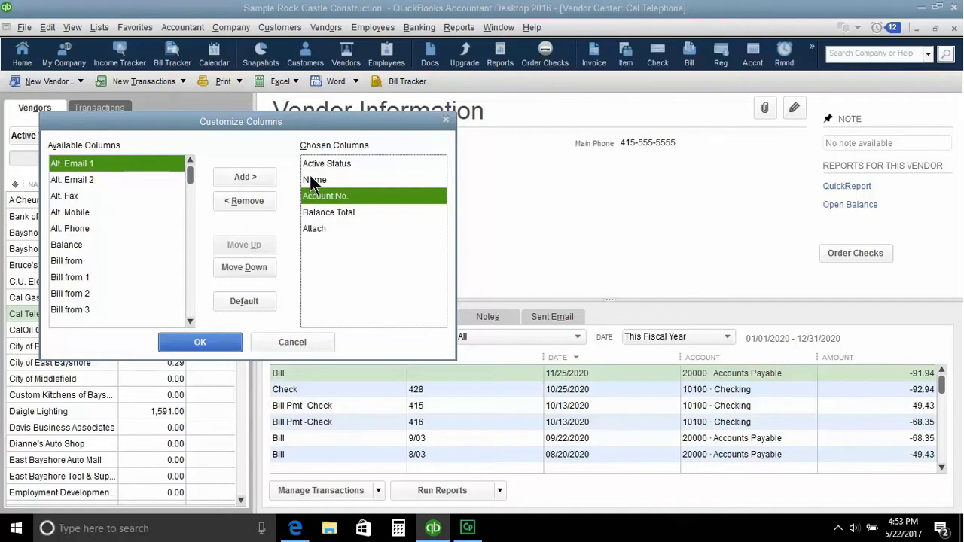
pyautogui.click(225, 346)
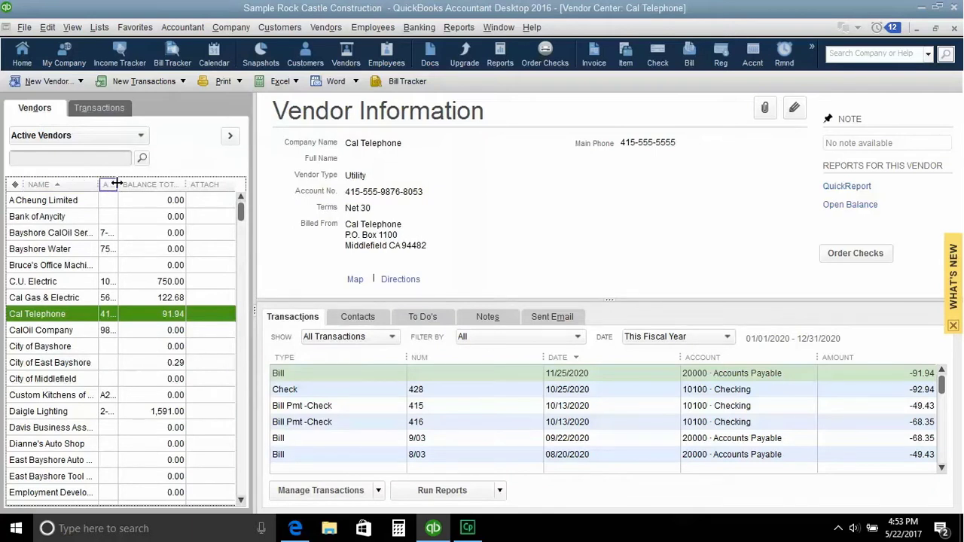
# Widen the vendor list's Account No. column so the account numbers can be read.
pyautogui.moveTo(117, 185); pyautogui.dragTo(164, 188)
pyautogui.moveTo(164, 187); pyautogui.dragTo(171, 187)
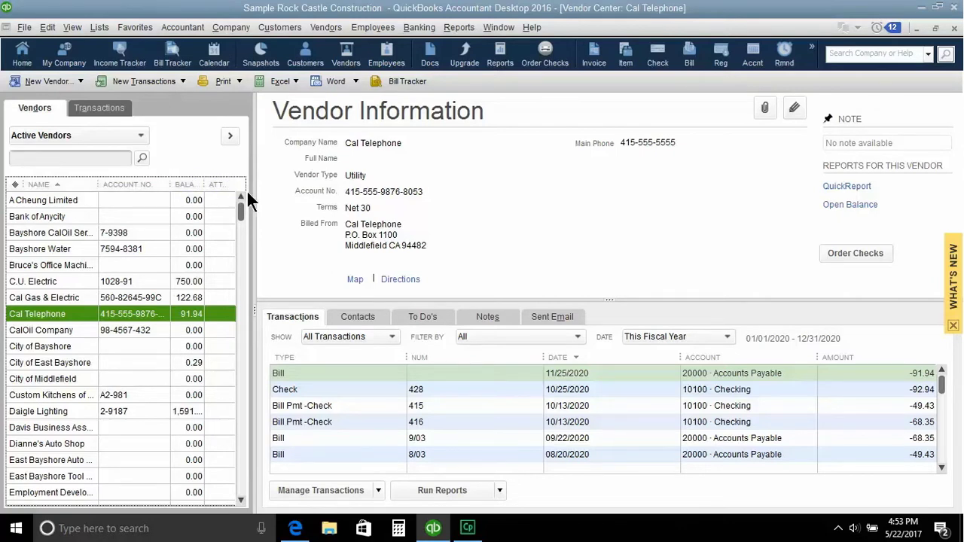
# Enlarge the vendor list pane and widen its Account No. column enough to show Cal Telephone's full account number.
pyautogui.moveTo(251, 189); pyautogui.dragTo(307, 200)
pyautogui.moveTo(238, 185); pyautogui.dragTo(248, 185)
pyautogui.moveTo(170, 184); pyautogui.dragTo(193, 183)
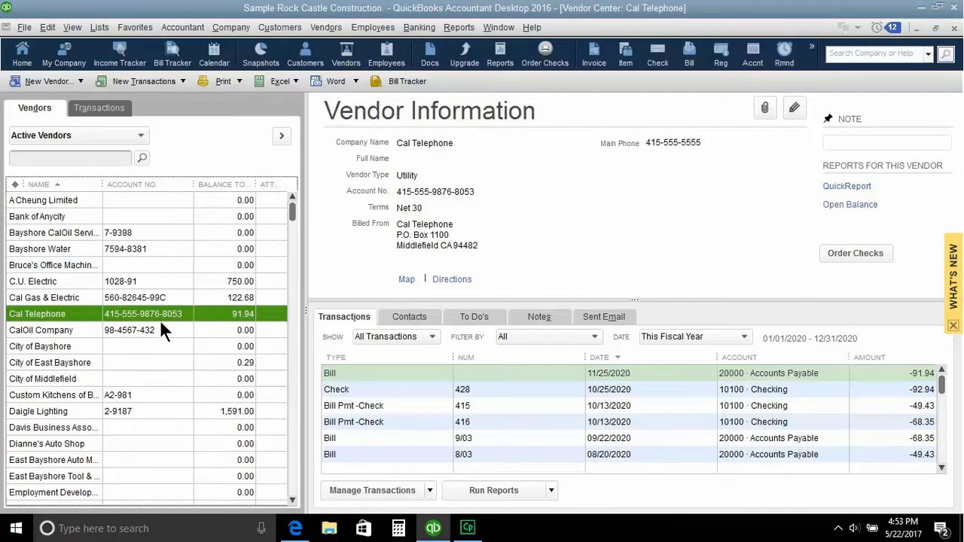
# Sort the vendors by account number and look through them, then by balance total, and return to ascending name order.
pyautogui.click(138, 183)
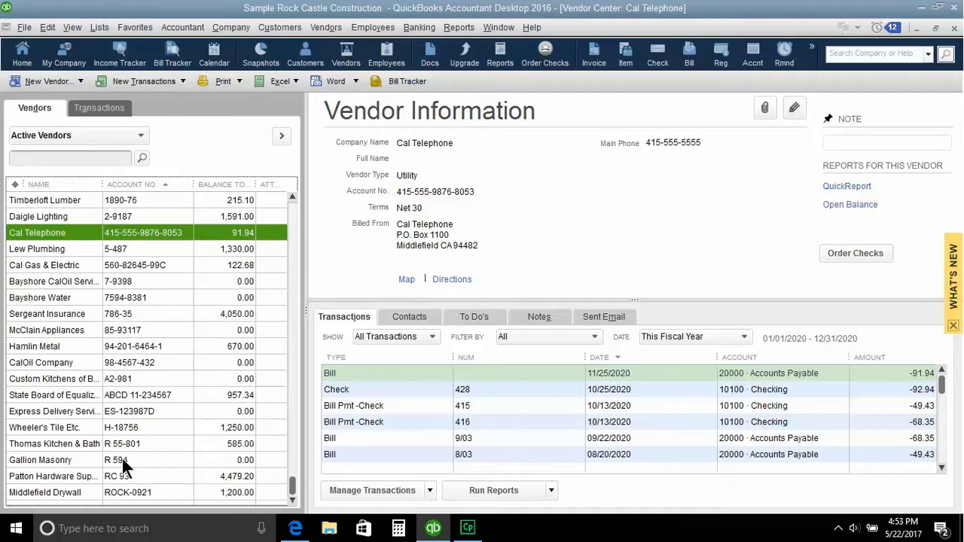
pyautogui.click(217, 183)
pyautogui.click(37, 184)
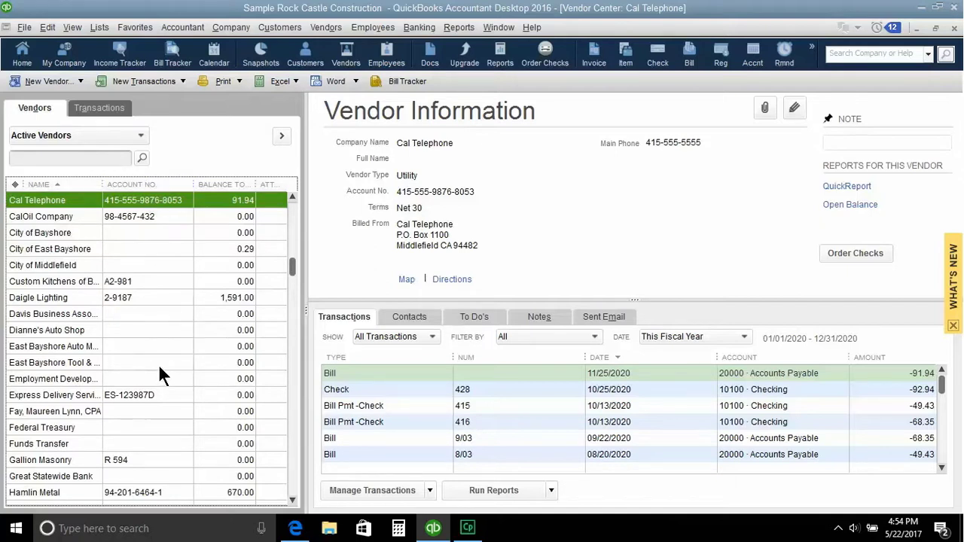
# Remove the Account No. column from the vendor list and narrow the list pane to fit the remaining columns.
pyautogui.rightClick(139, 183)
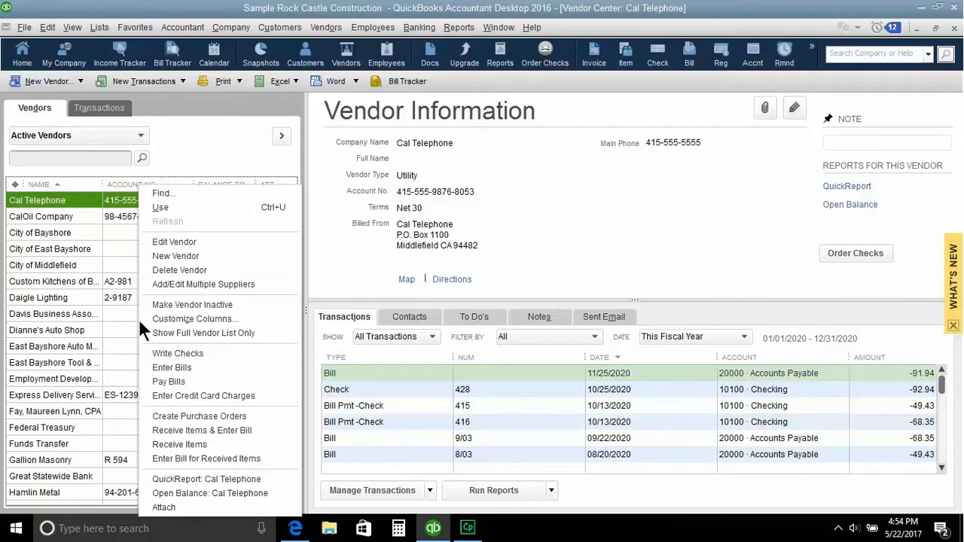
pyautogui.click(161, 318)
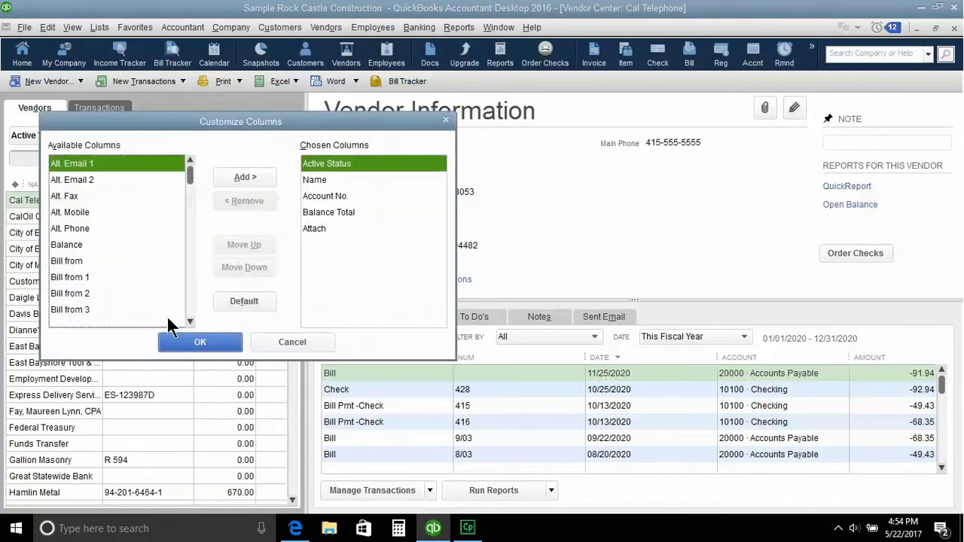
pyautogui.click(315, 198)
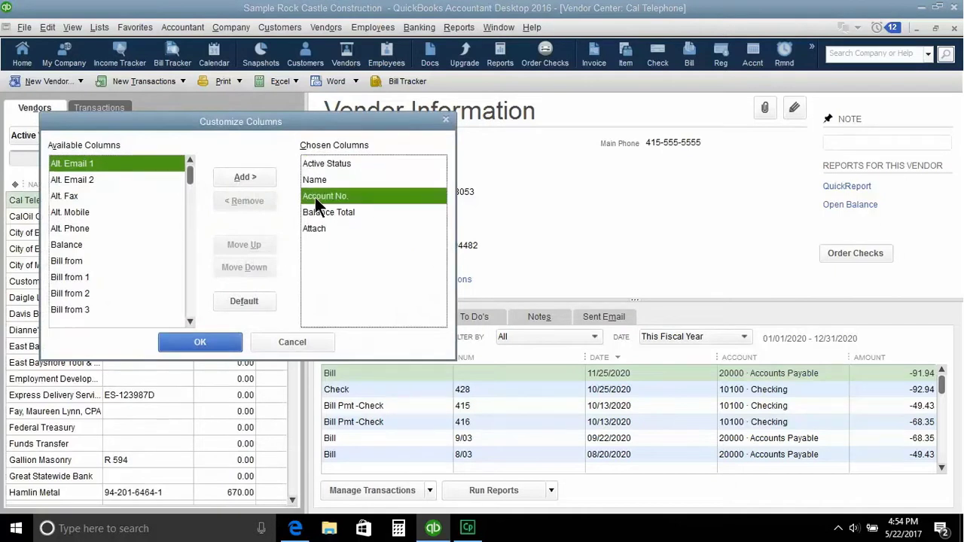
pyautogui.click(235, 202)
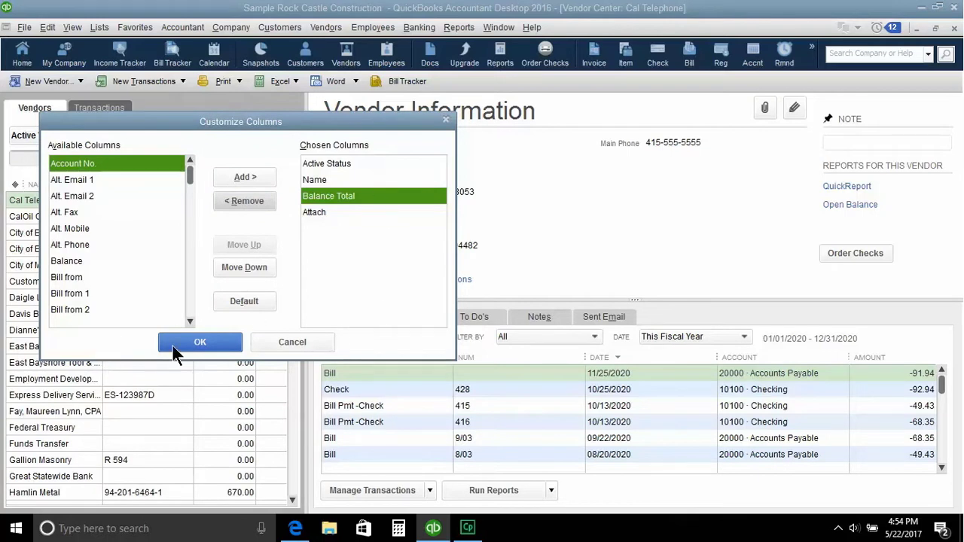
pyautogui.click(201, 343)
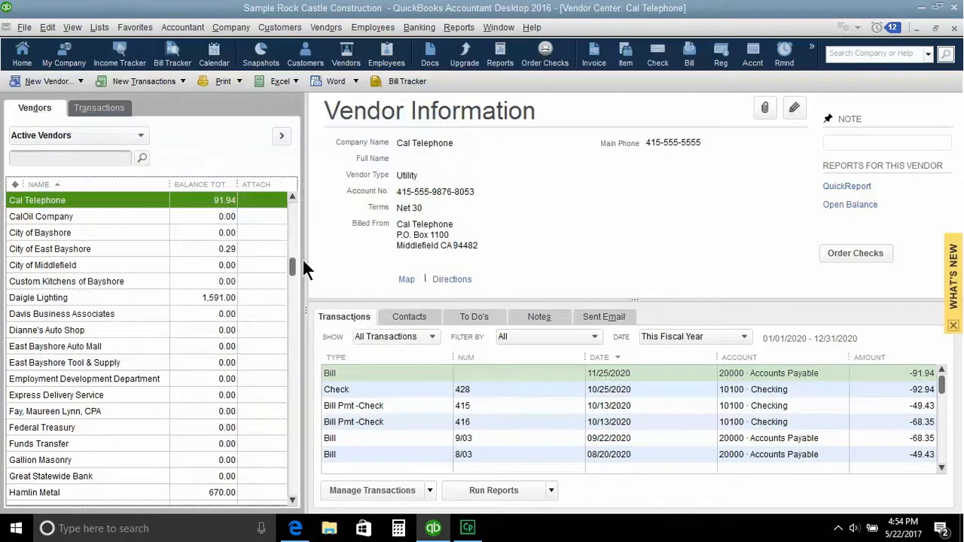
pyautogui.moveTo(302, 258); pyautogui.dragTo(204, 258)
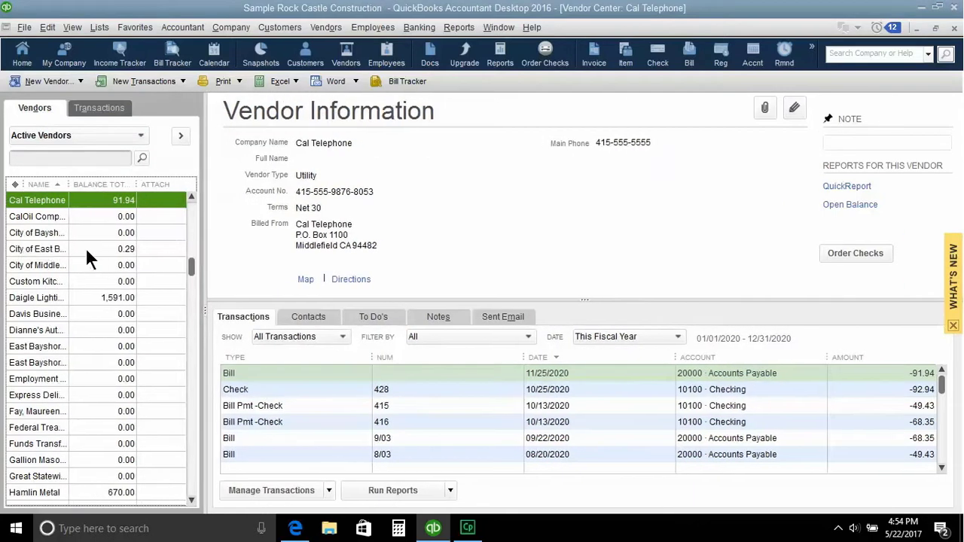